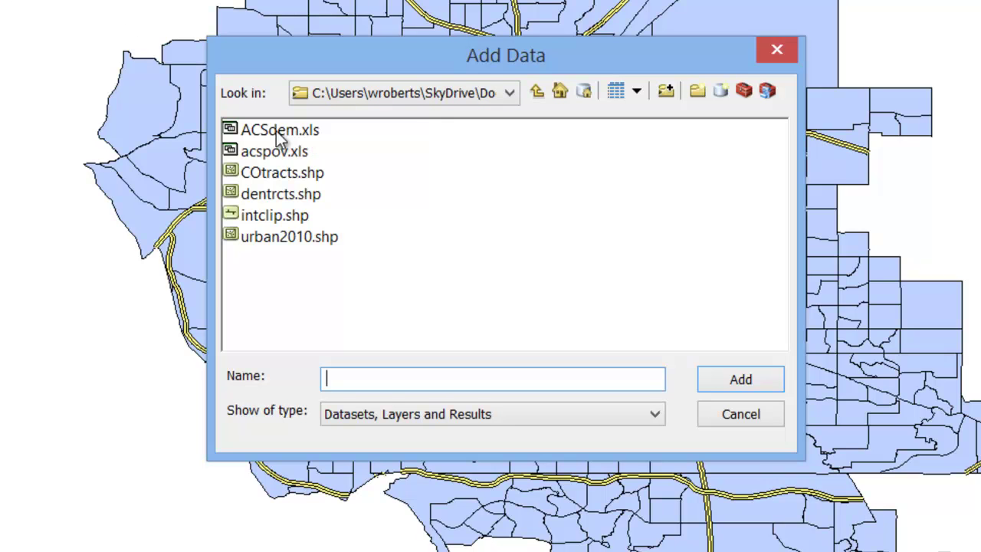
Step: Open the ACSdem.xls workbook and select its ACSdemo$ sheet to add
{"action": "double_click", "coordinate": [276, 128]}
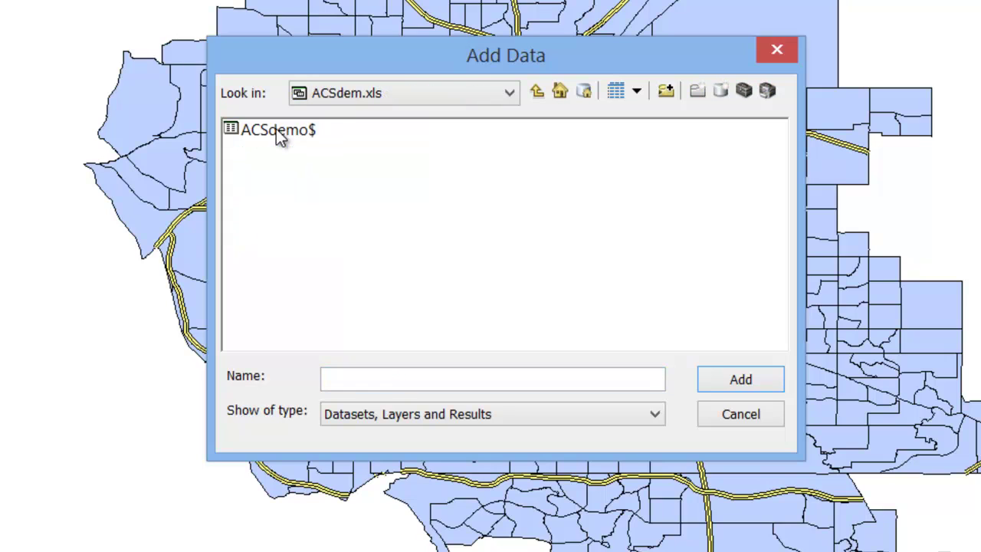
{"action": "left_click", "coordinate": [279, 140]}
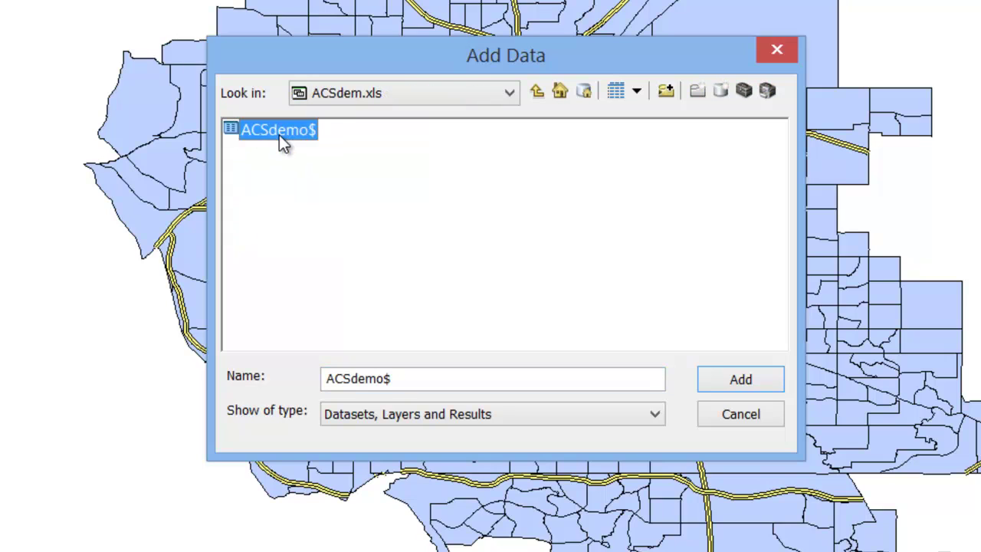
Step: Add the ACSdemo$ sheet to the map, view its 1249-record table, then close it
{"action": "left_click", "coordinate": [740, 384]}
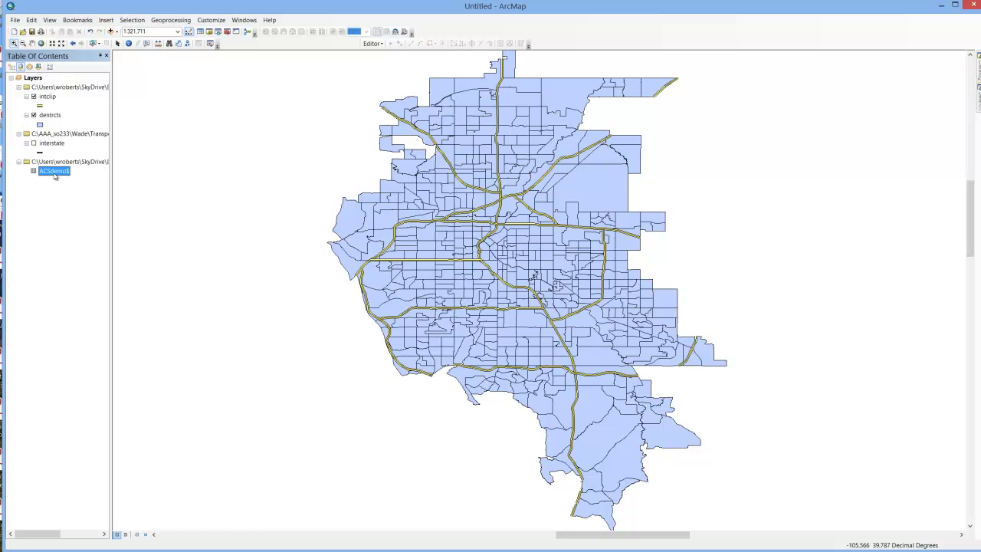
{"action": "right_click", "coordinate": [54, 174]}
{"action": "left_click", "coordinate": [69, 179]}
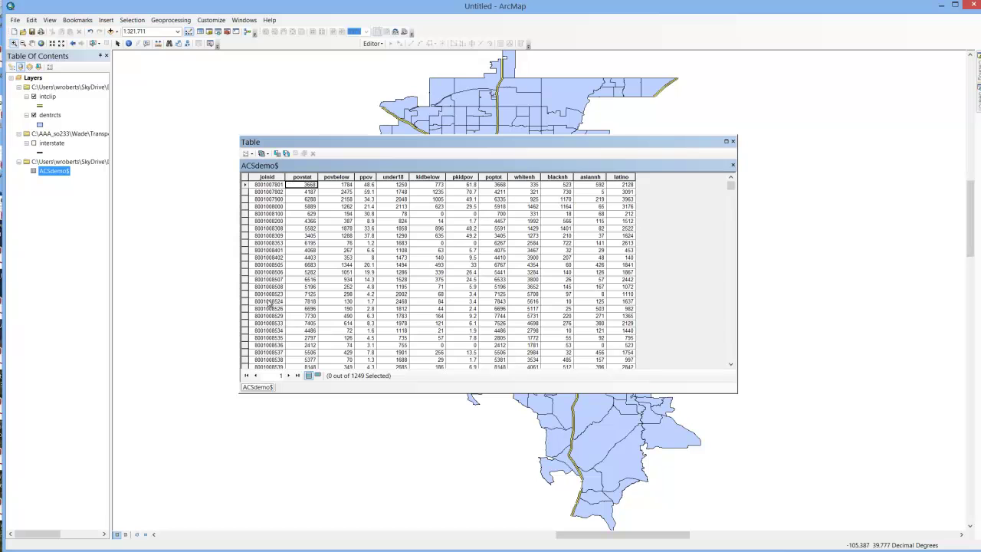
{"action": "left_click", "coordinate": [732, 141]}
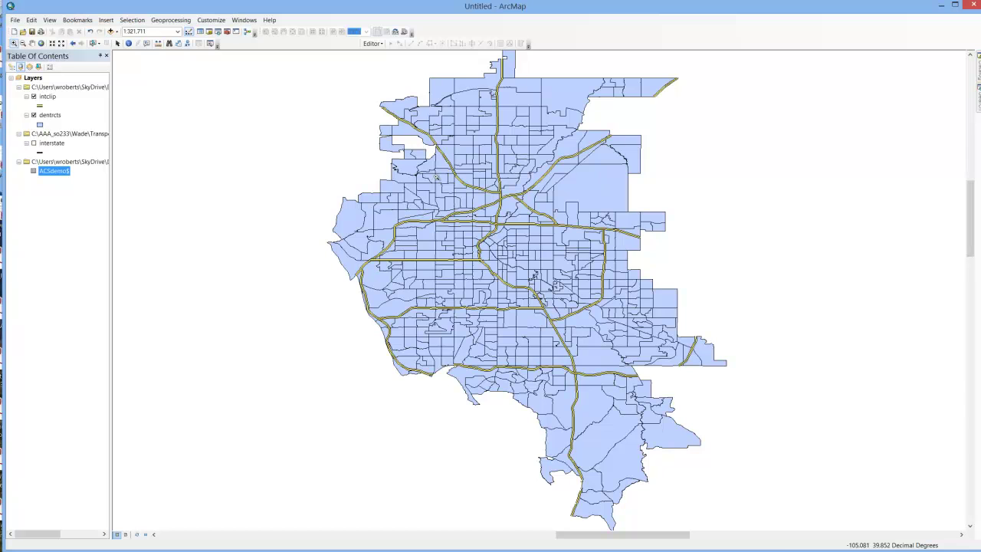
Step: Bring up the dentrcts layer's context menu to open its attribute table
{"action": "right_click", "coordinate": [52, 116]}
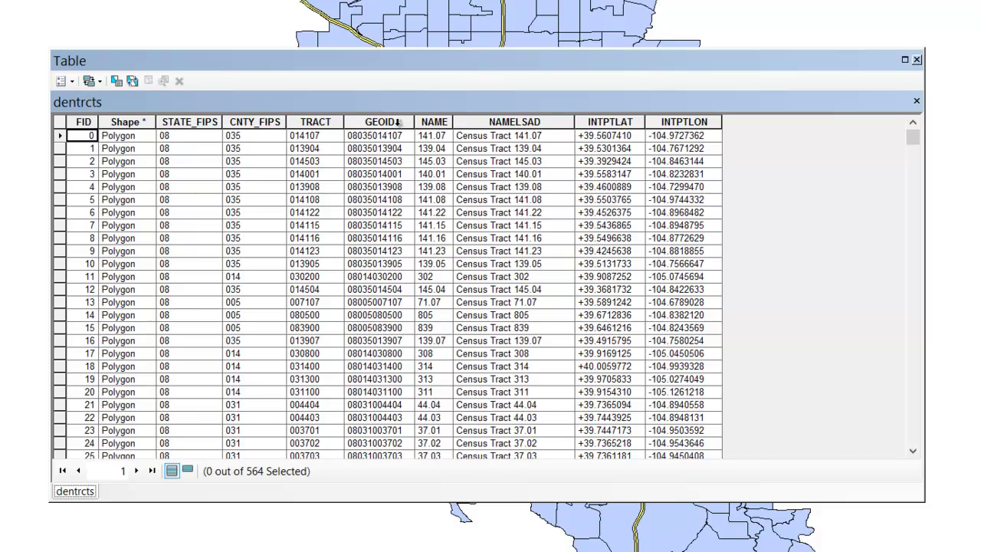
Step: Add a new Double field named fips to the dentrcts attribute table
{"action": "left_click", "coordinate": [70, 82]}
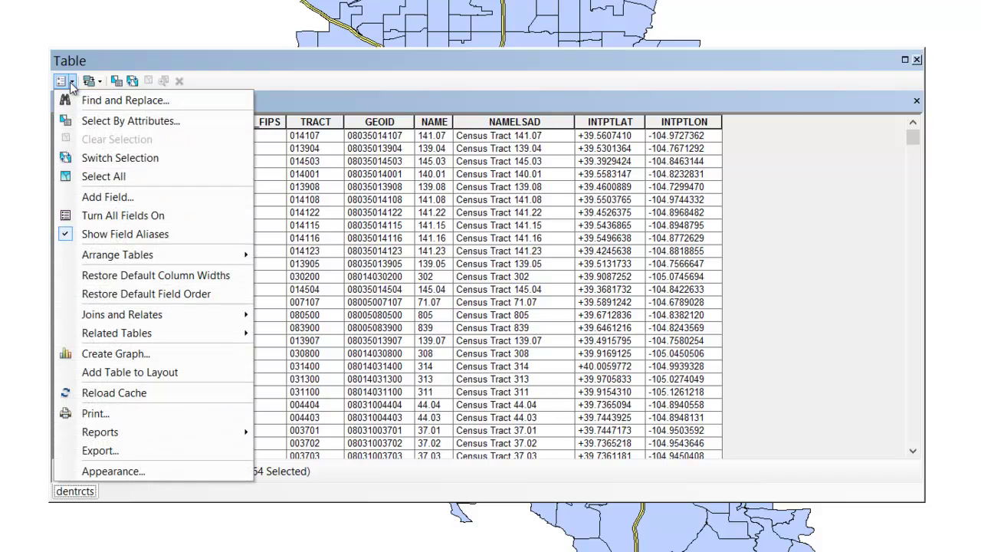
{"action": "left_click", "coordinate": [102, 196]}
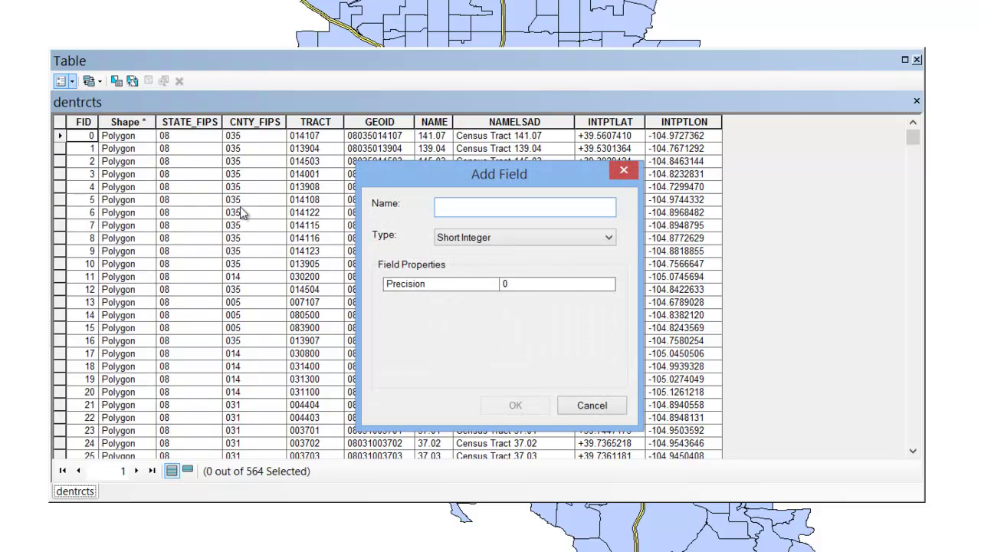
{"action": "type", "text": "fips"}
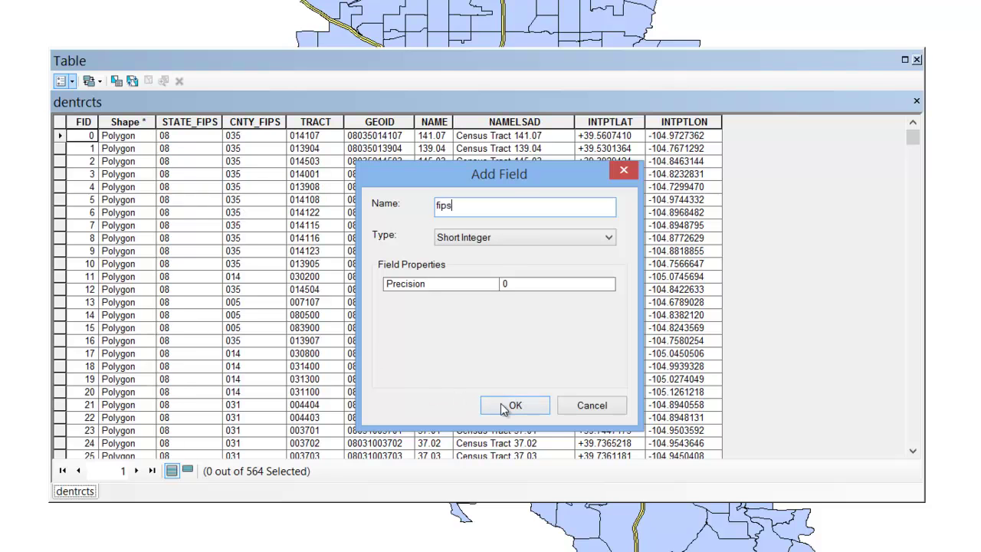
{"action": "left_click", "coordinate": [509, 239]}
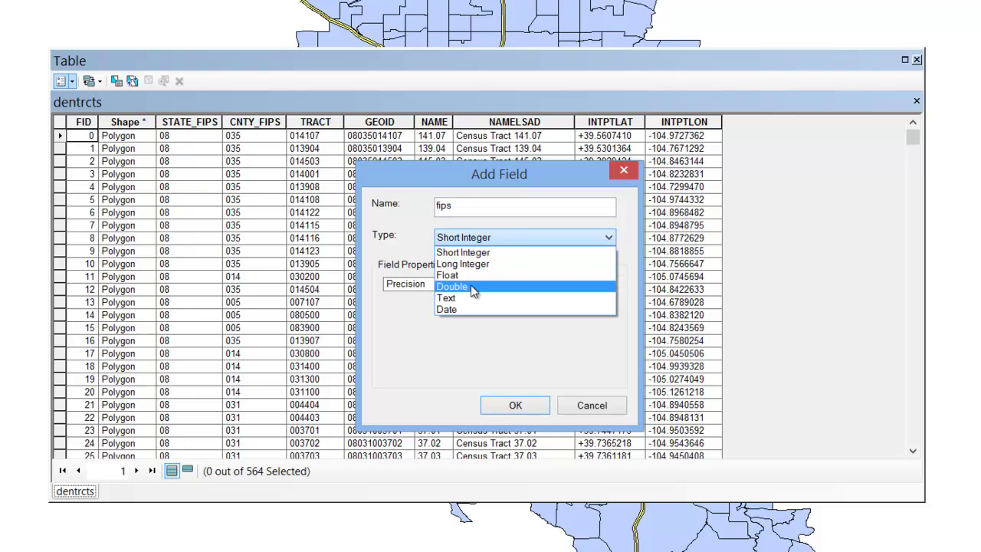
{"action": "left_click", "coordinate": [472, 292]}
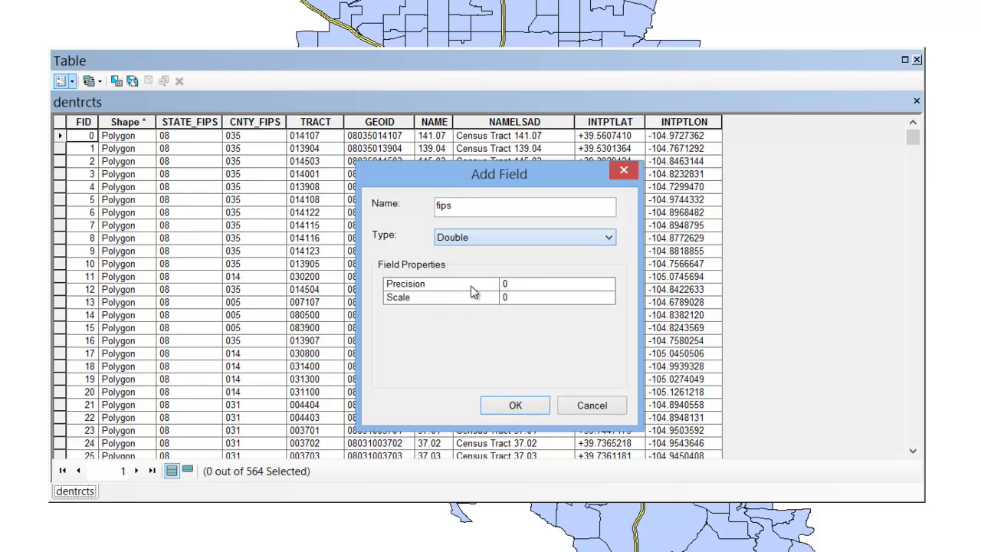
{"action": "left_click", "coordinate": [503, 407]}
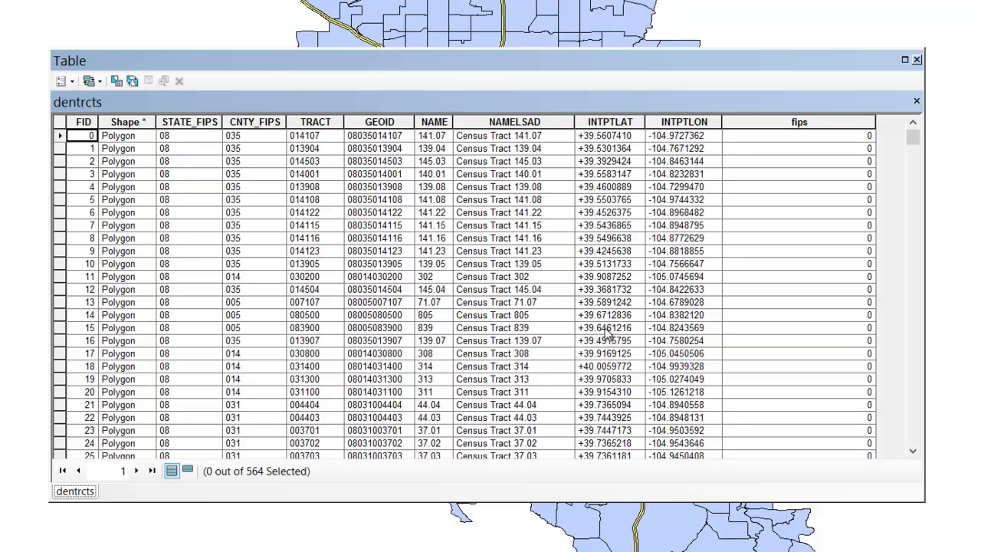
Step: Calculate fips = [GEOID] for every dentrcts tract, then clear the column selection
{"action": "left_click", "coordinate": [799, 123]}
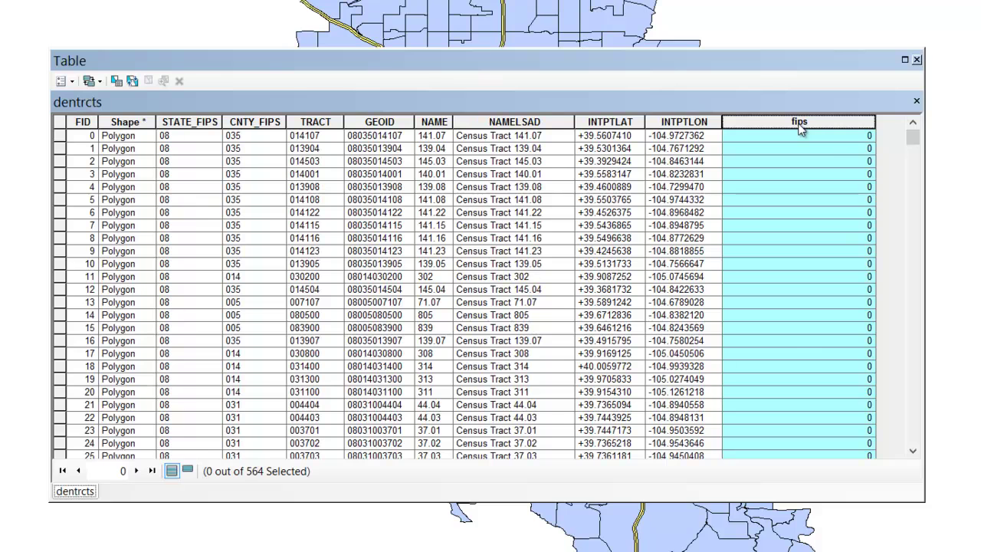
{"action": "right_click", "coordinate": [799, 129]}
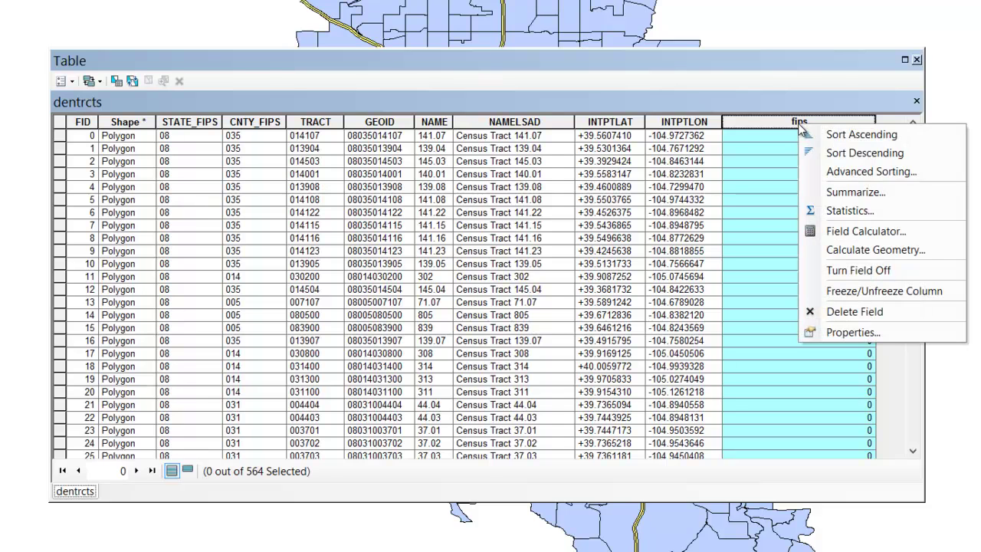
{"action": "left_click", "coordinate": [841, 231]}
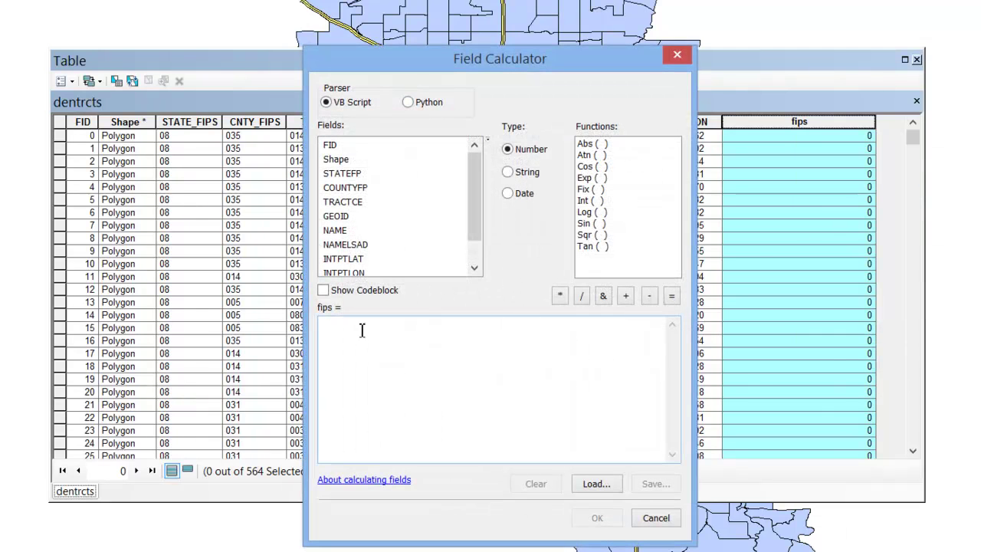
{"action": "double_click", "coordinate": [339, 216]}
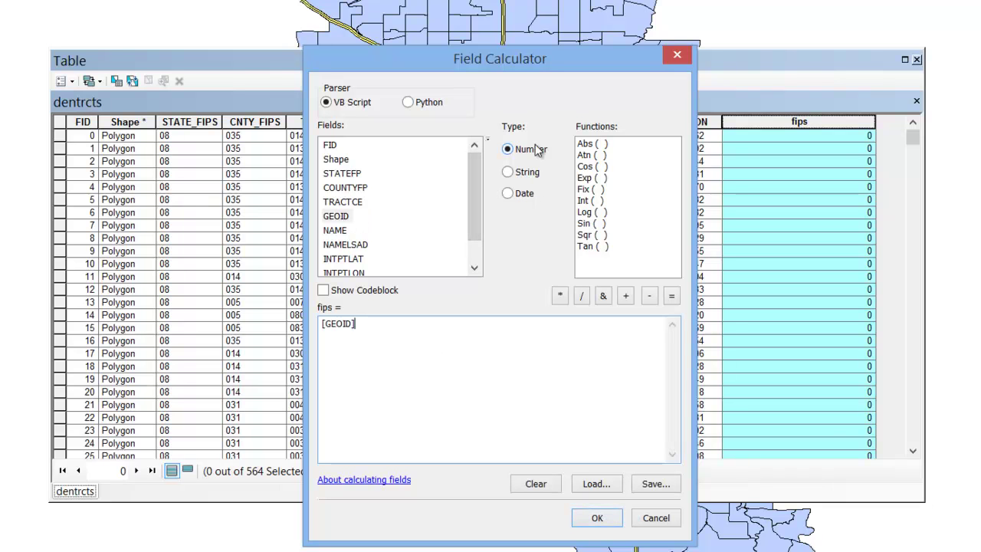
{"action": "left_click", "coordinate": [596, 518]}
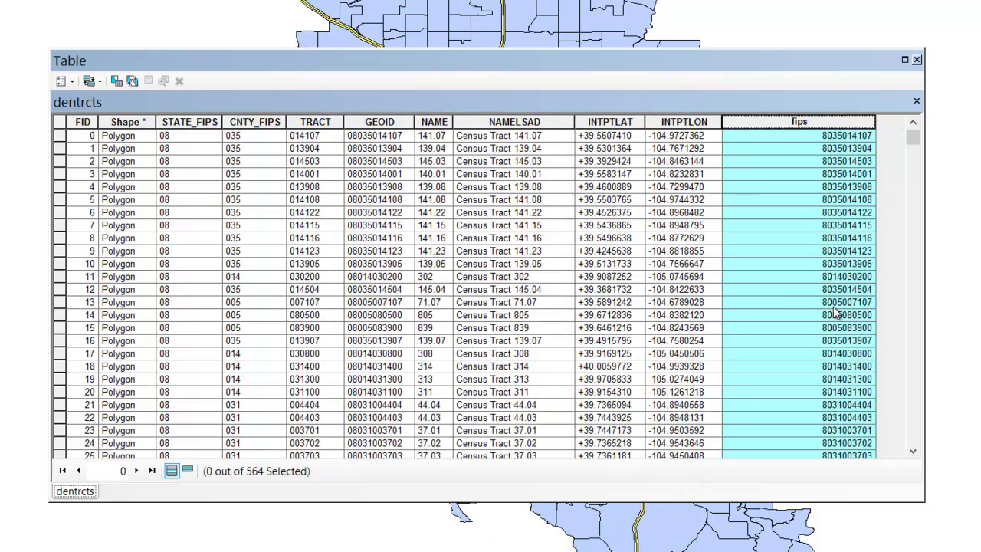
{"action": "left_click", "coordinate": [818, 179]}
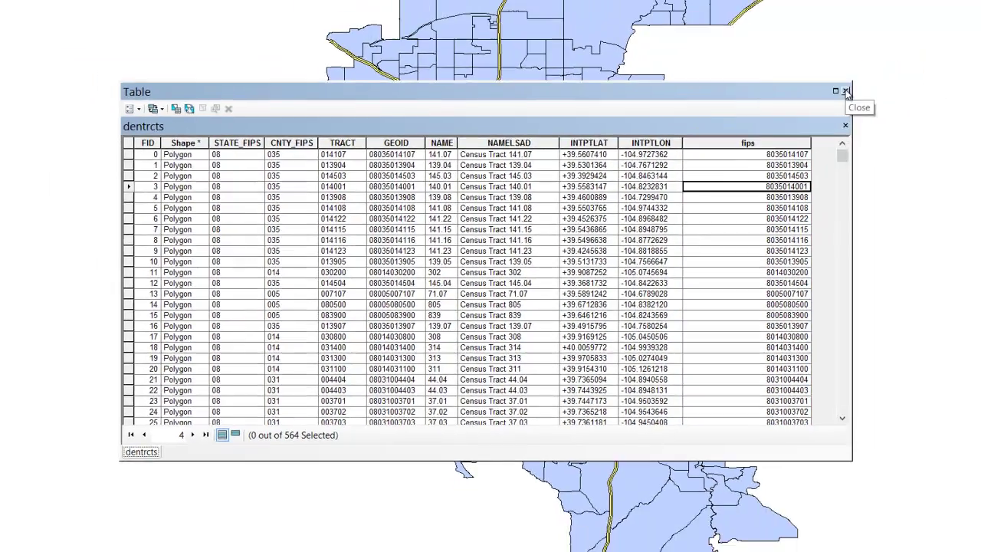
Step: Close the dentrcts attribute table and bring up the dentrcts layer's context menu
{"action": "left_click", "coordinate": [846, 92]}
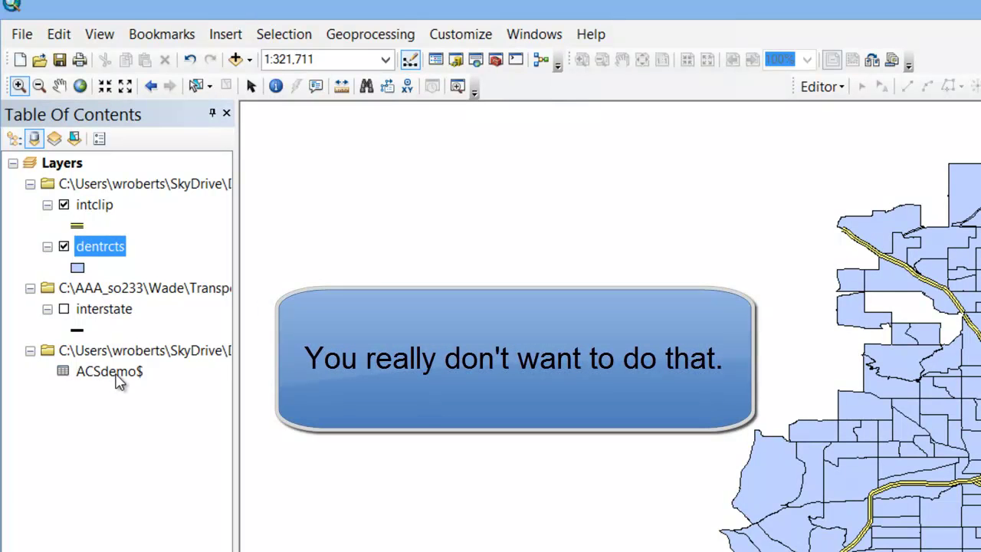
{"action": "right_click", "coordinate": [105, 257]}
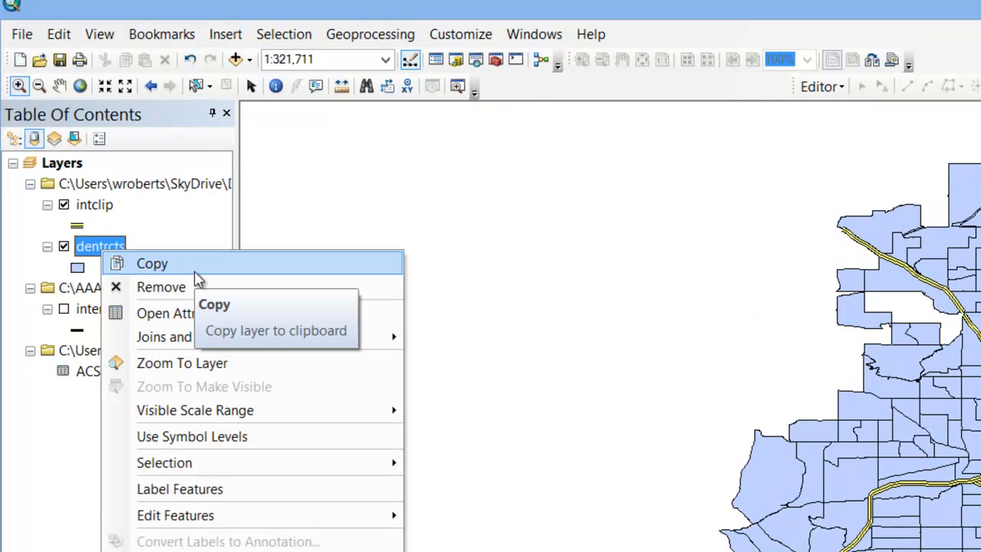
Step: Join ACSdemo$ to dentrcts, matching the layer's fips field to the table's joinid
{"action": "mouse_move", "coordinate": [255, 345]}
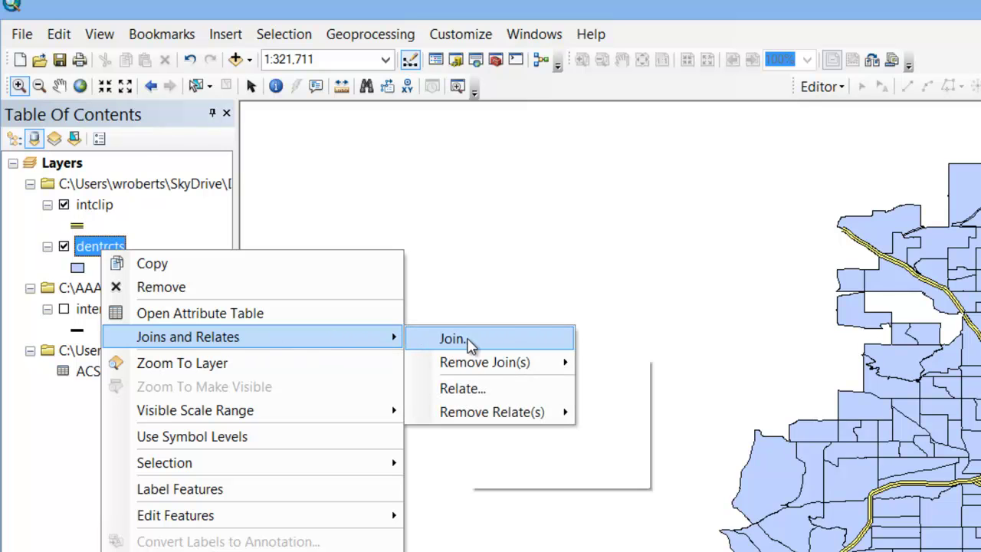
{"action": "left_click", "coordinate": [460, 342]}
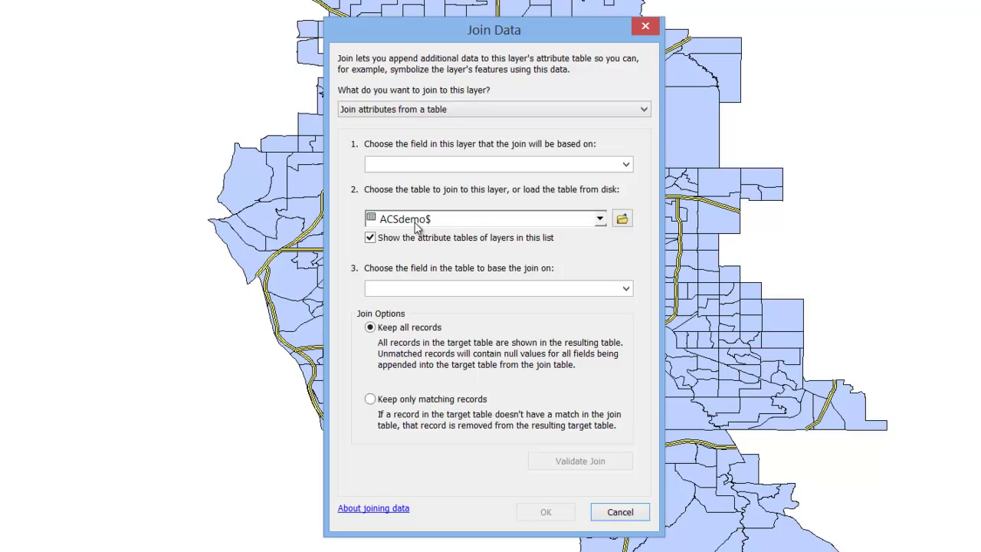
{"action": "left_click", "coordinate": [627, 164]}
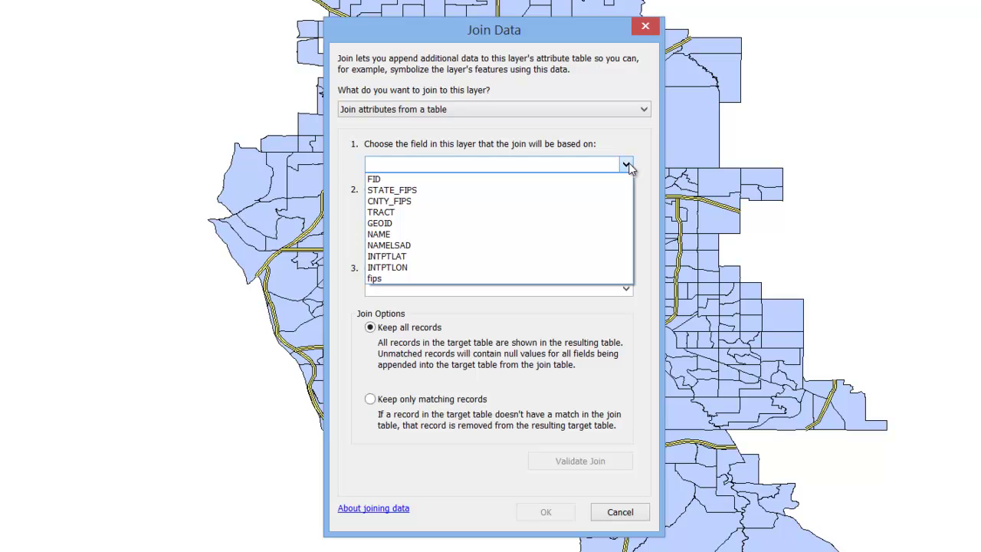
{"action": "left_click", "coordinate": [470, 278]}
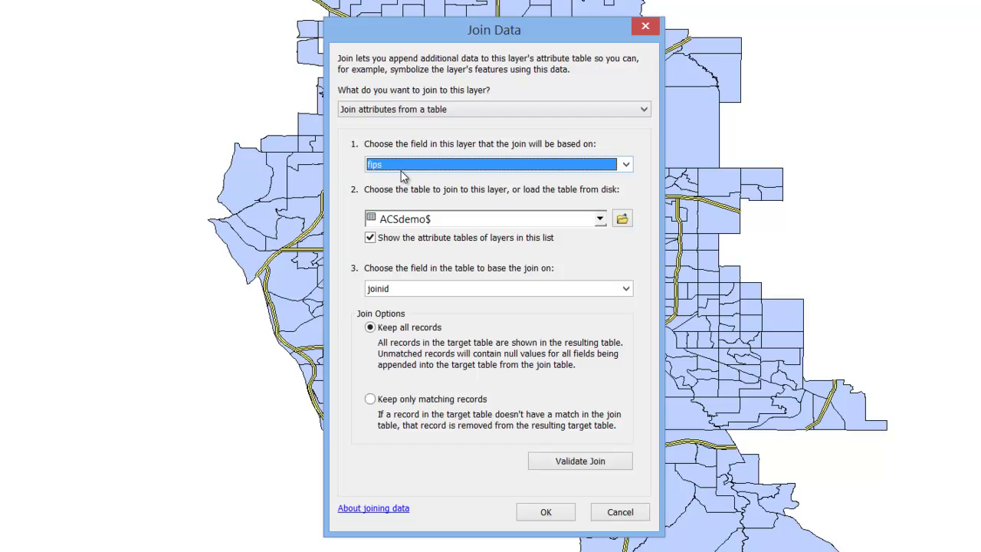
{"action": "left_click", "coordinate": [546, 512]}
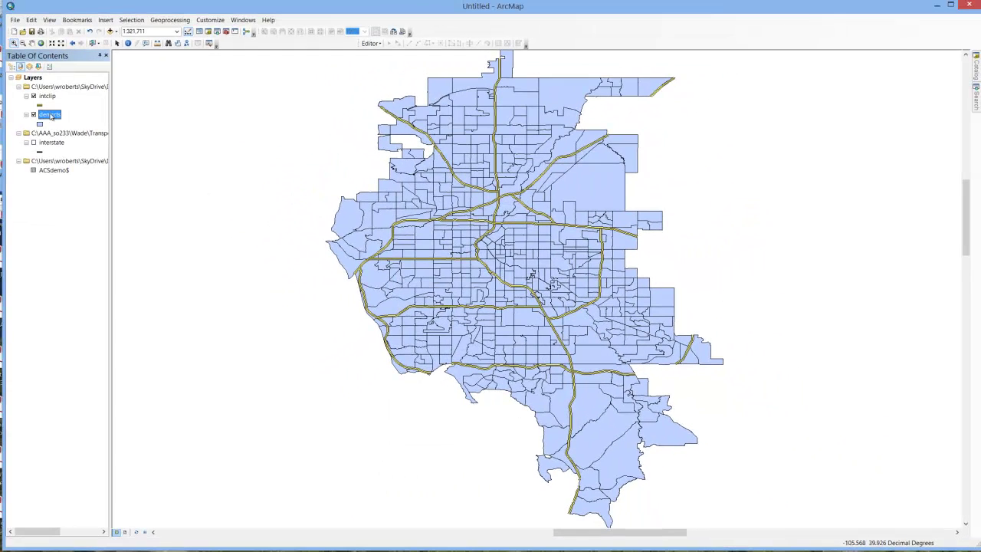
{"action": "right_click", "coordinate": [50, 115]}
{"action": "left_click", "coordinate": [88, 131]}
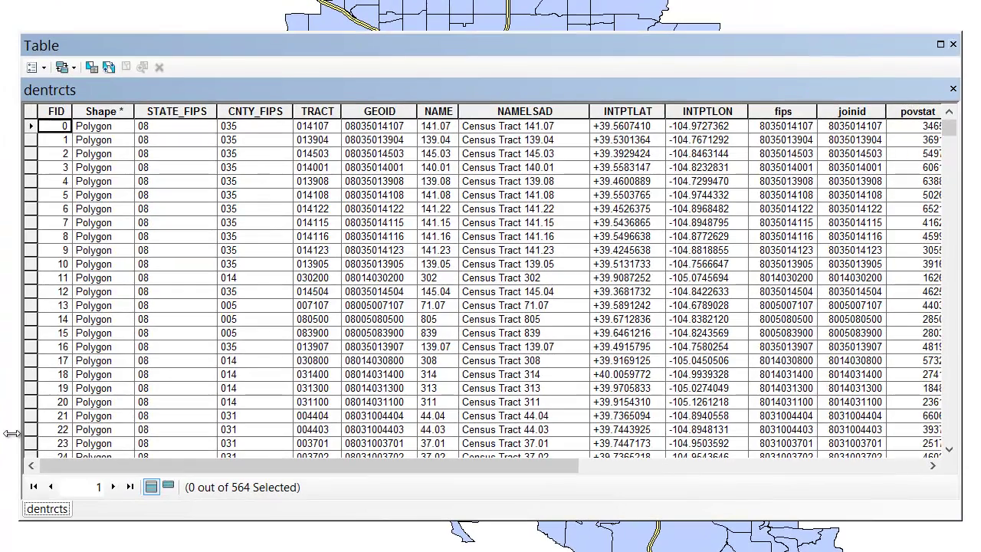
{"action": "left_click_drag", "start_coordinate": [176, 465], "coordinate": [517, 472]}
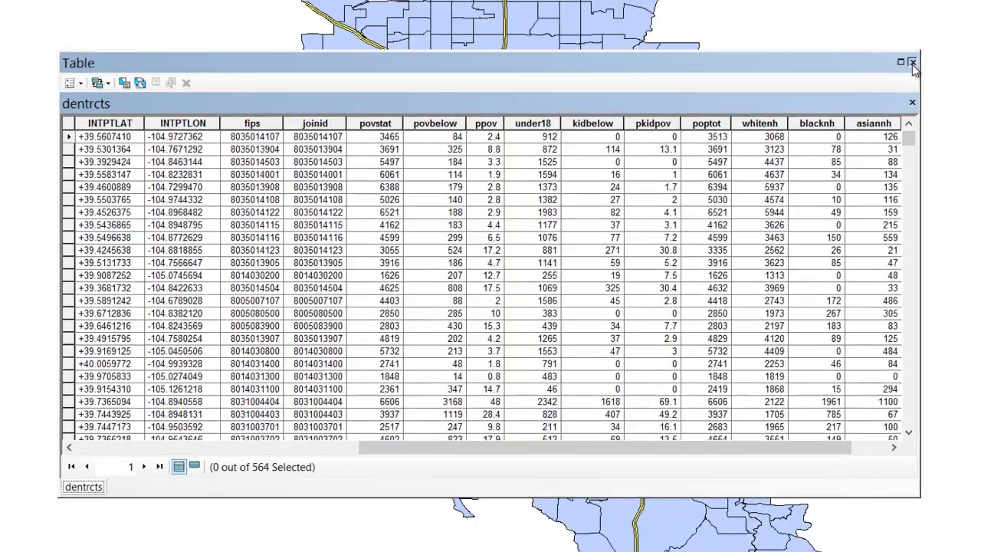
{"action": "left_click", "coordinate": [911, 63]}
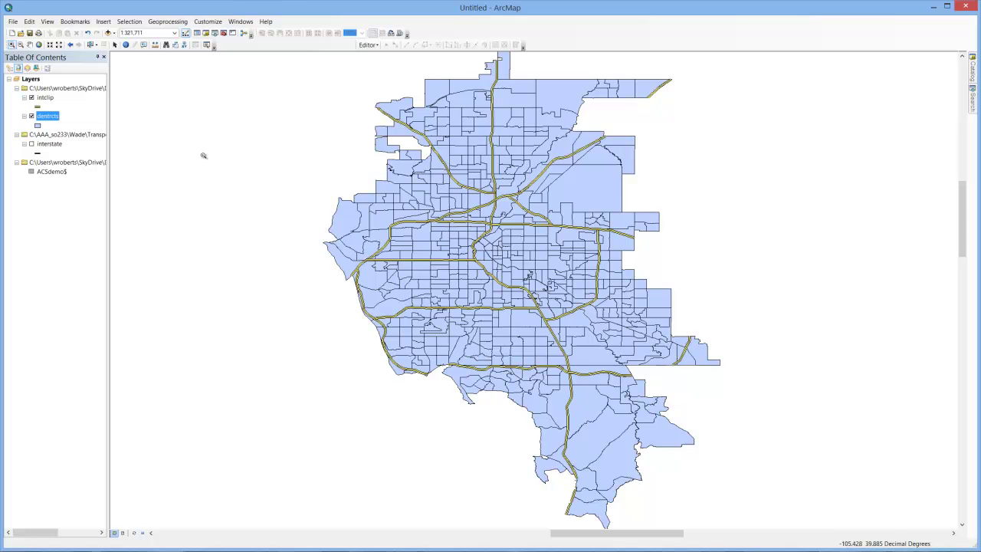
Step: Export the joined dentrcts layer's data to a new shapefile named 'demtrcts2'
{"action": "right_click", "coordinate": [59, 118]}
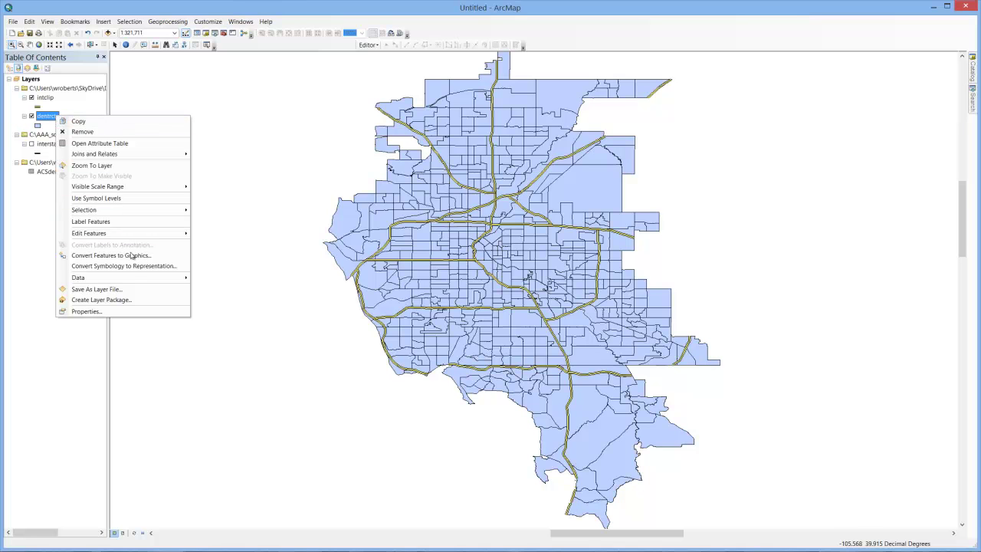
{"action": "mouse_move", "coordinate": [156, 279]}
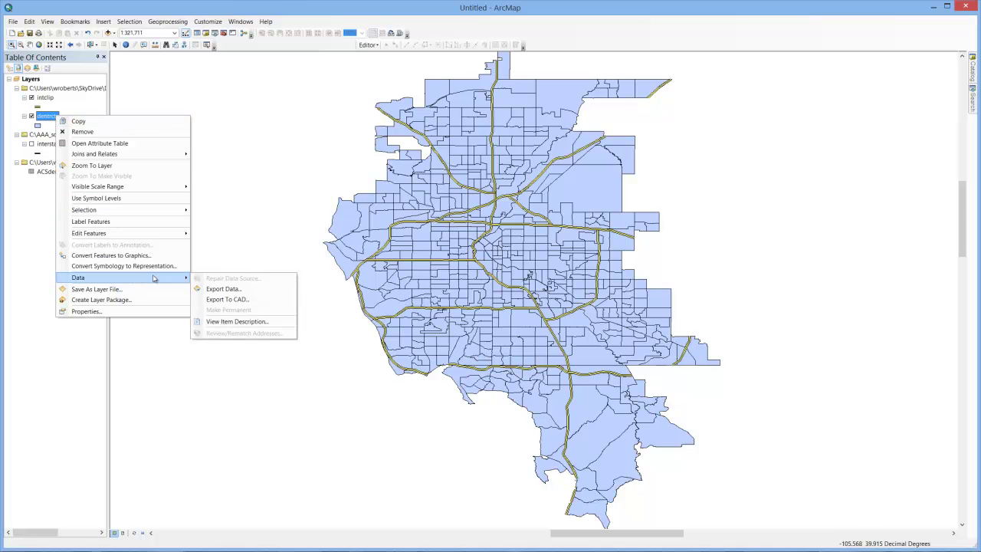
{"action": "left_click", "coordinate": [223, 289]}
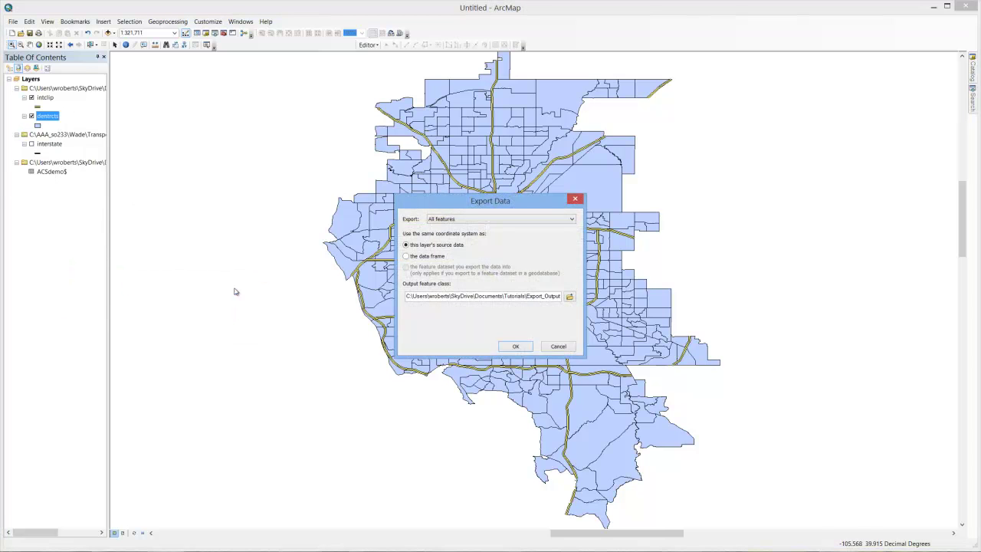
{"action": "double_click", "coordinate": [527, 295]}
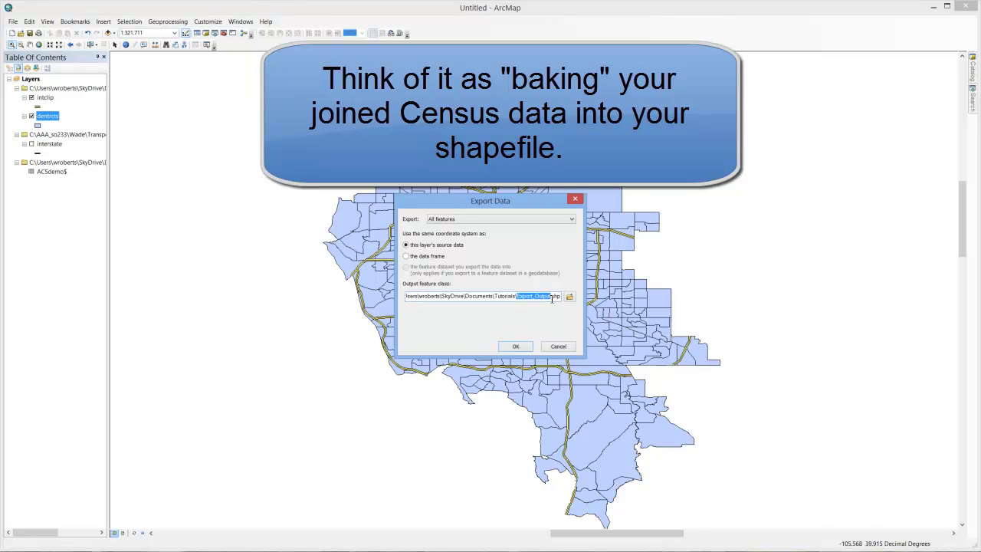
{"action": "type", "text": "demtrcts2"}
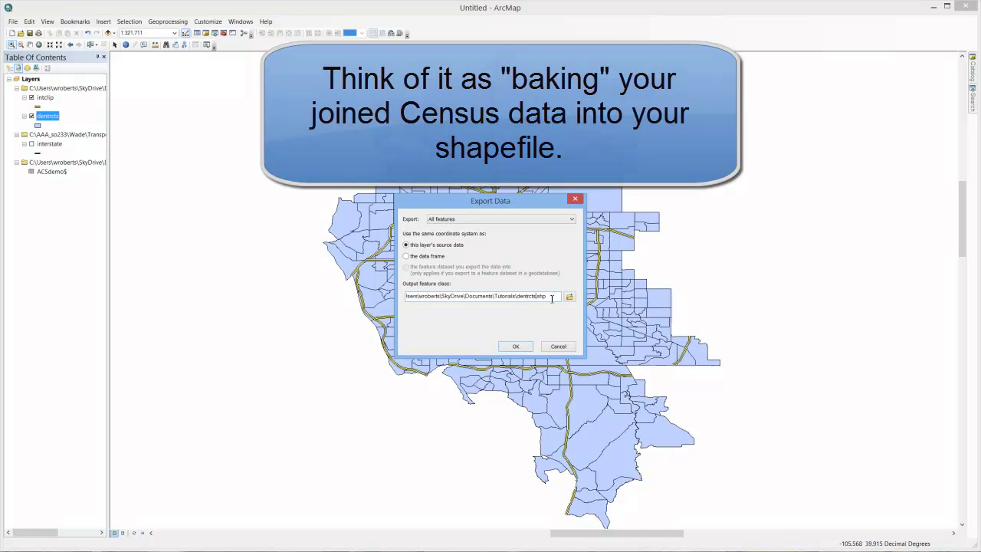
{"action": "left_click", "coordinate": [517, 346]}
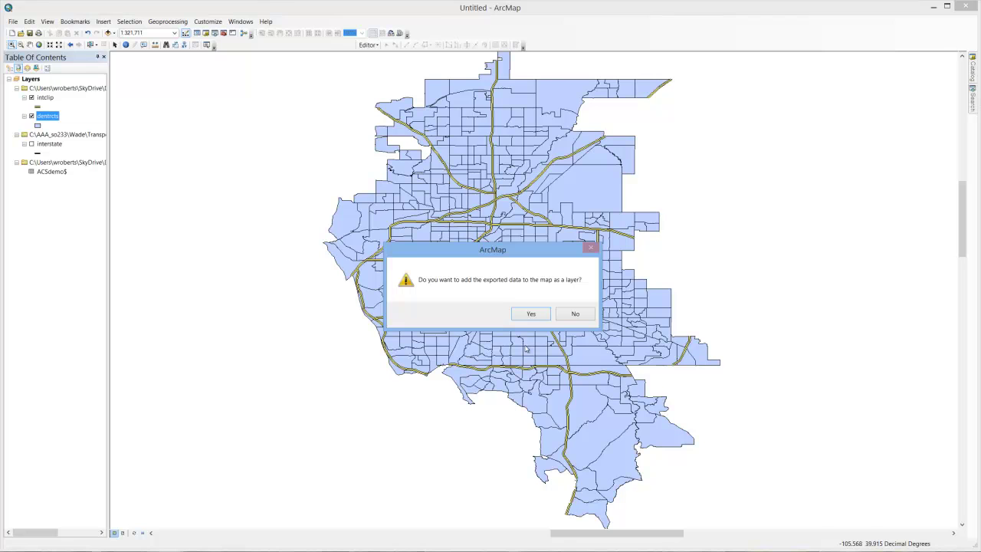
Step: Add the exported layer to the map and remove the original dentrcts layer
{"action": "left_click", "coordinate": [526, 313]}
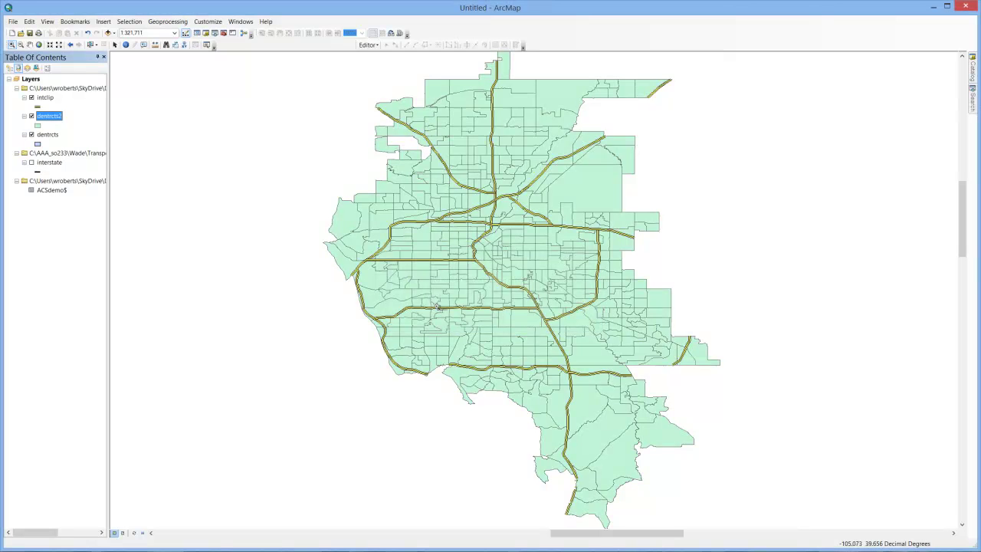
{"action": "right_click", "coordinate": [51, 135]}
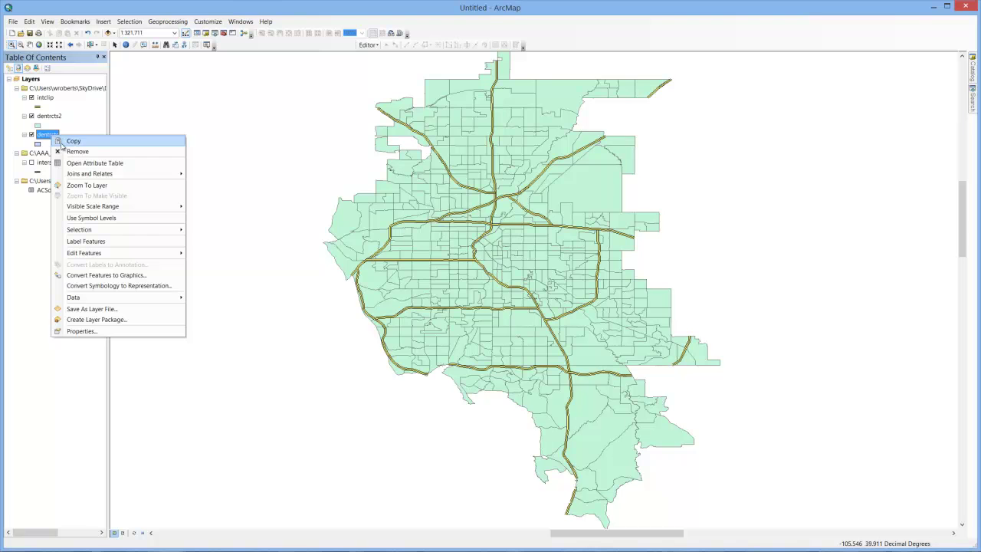
{"action": "left_click", "coordinate": [73, 153]}
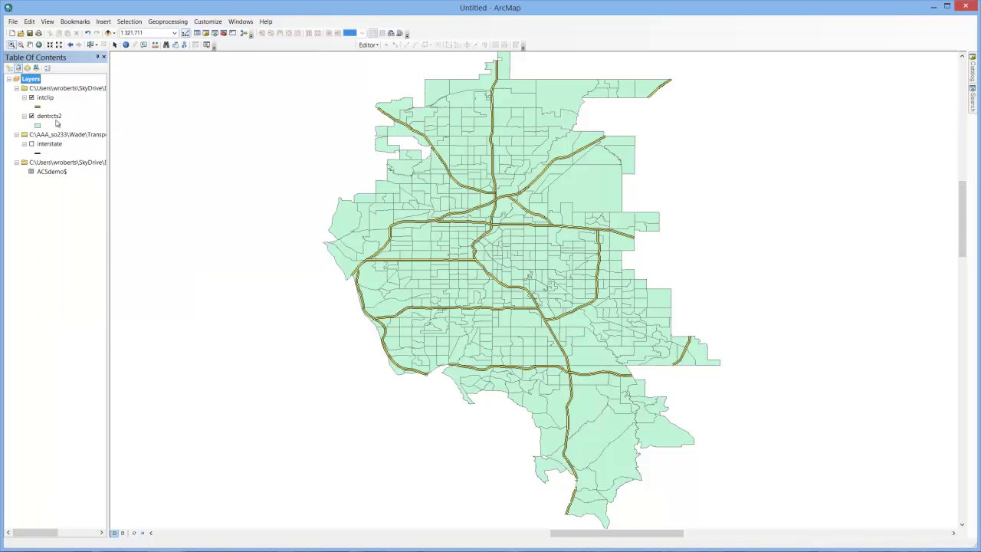
Step: Browse the dentrcts2 attribute table's joined ACS columns, then close it
{"action": "right_click", "coordinate": [60, 119]}
{"action": "left_click", "coordinate": [90, 145]}
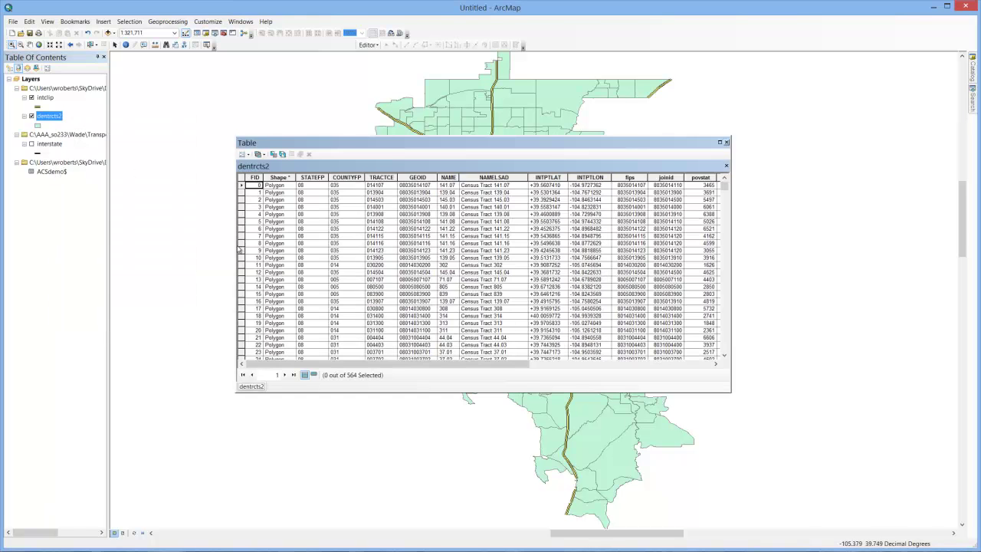
{"action": "left_click_drag", "start_coordinate": [319, 363], "coordinate": [551, 376]}
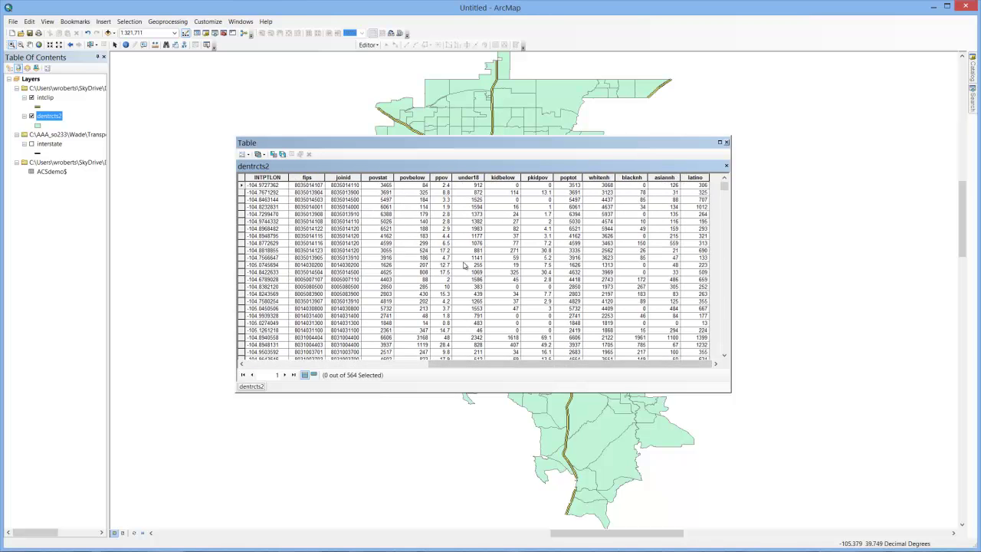
{"action": "left_click", "coordinate": [726, 142]}
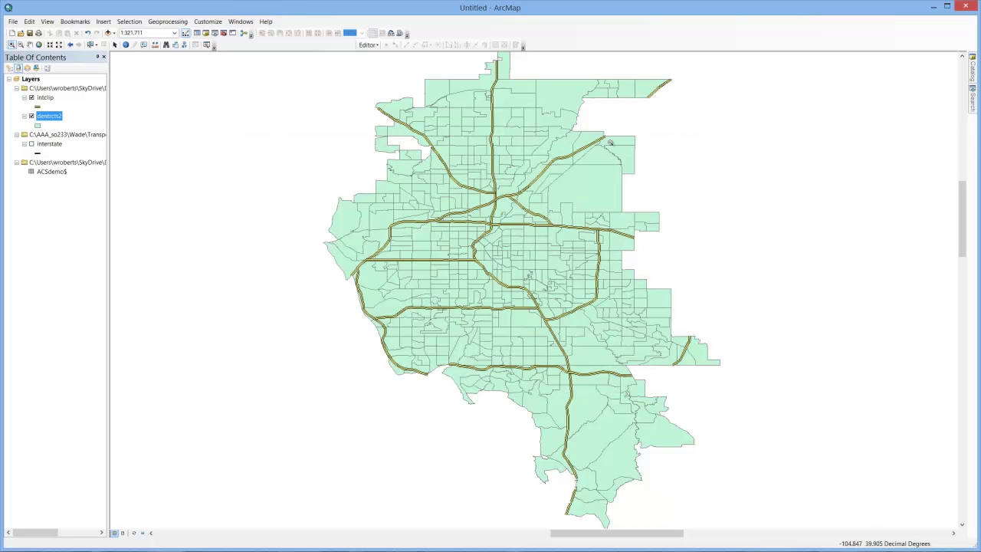